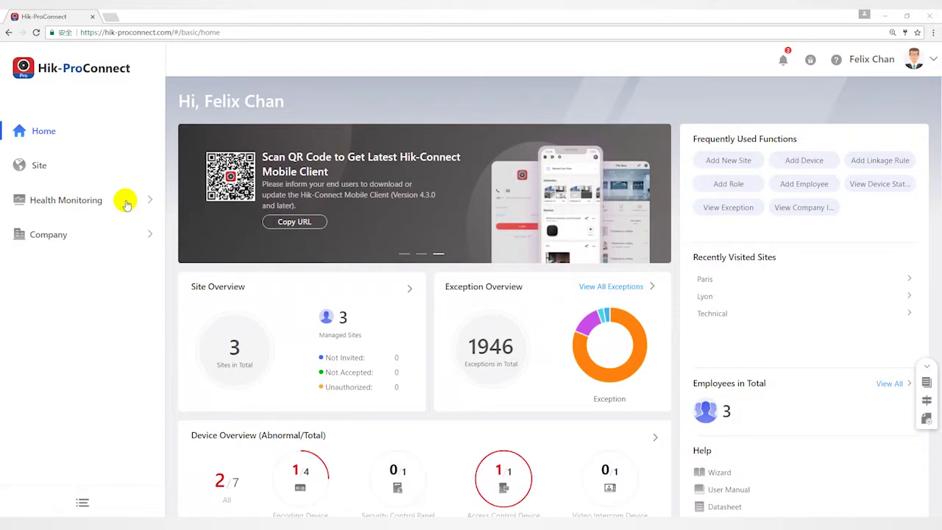
Open Health Monitoring's Health Status page listing the four encoding devices across all sites
{"action": "left_click", "coordinate": [126, 204]}
{"action": "left_click", "coordinate": [78, 235]}
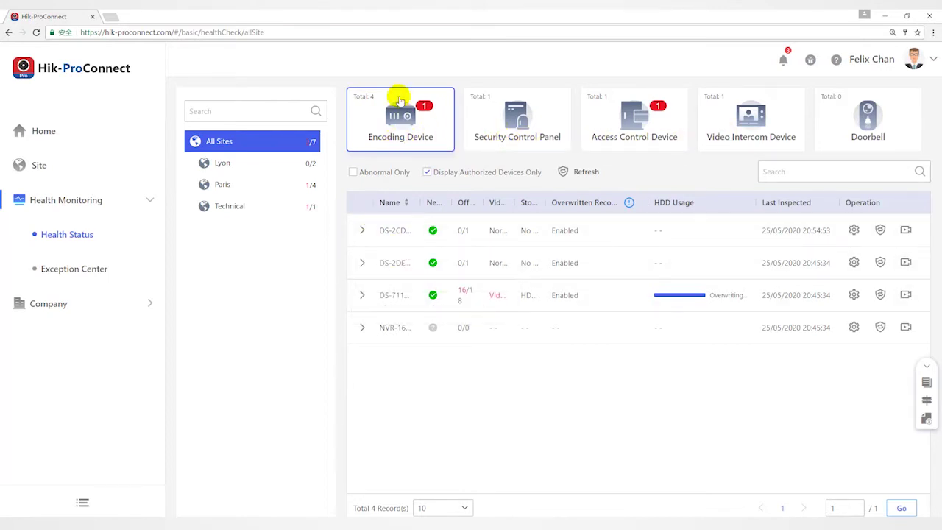
{"action": "left_click_drag", "start_coordinate": [380, 95], "coordinate": [354, 103]}
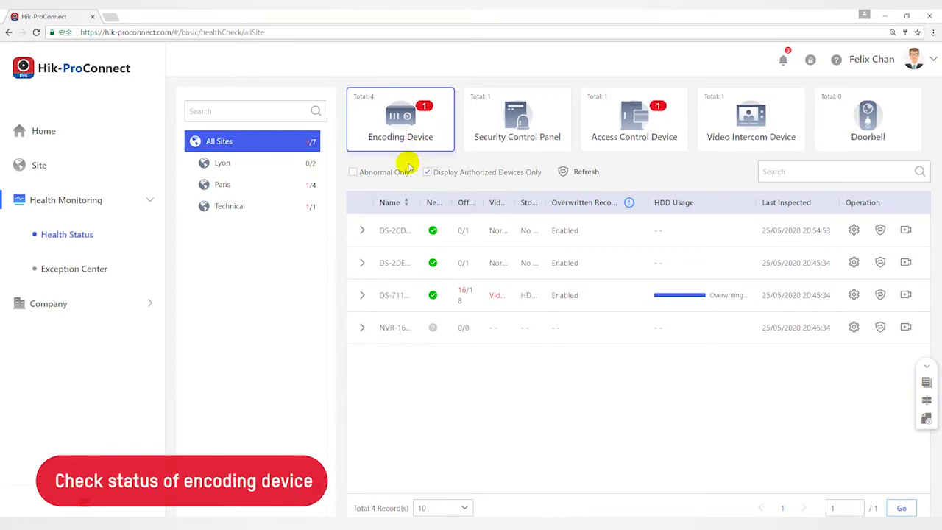
{"action": "mouse_move", "coordinate": [403, 242]}
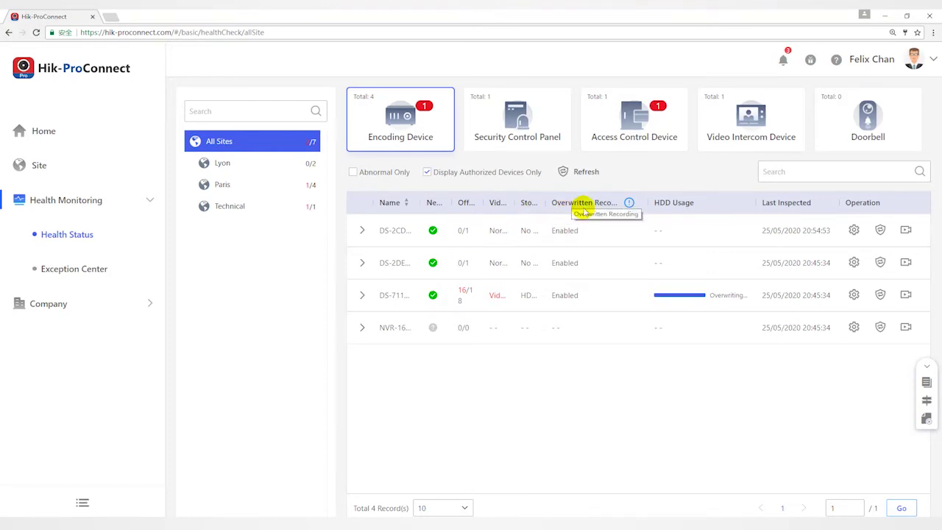
{"action": "left_click", "coordinate": [763, 205]}
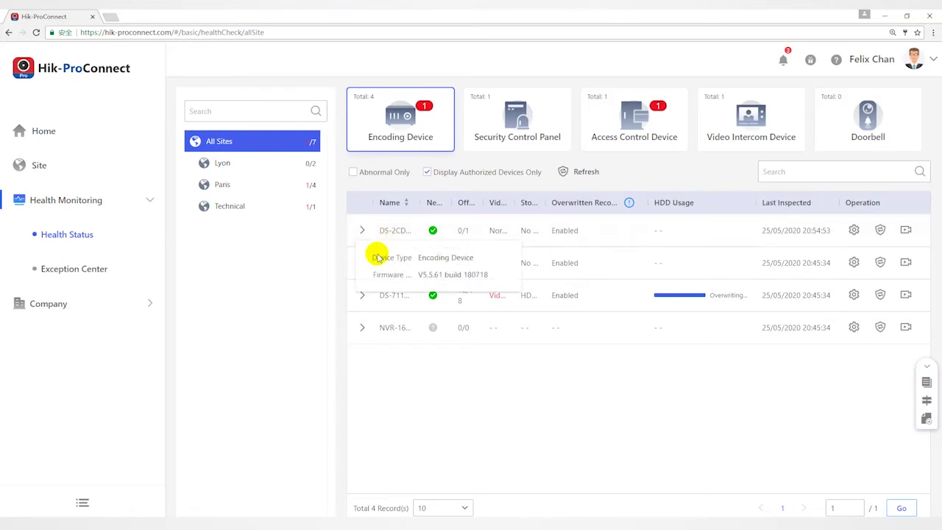
{"action": "left_click_drag", "start_coordinate": [373, 257], "coordinate": [466, 260]}
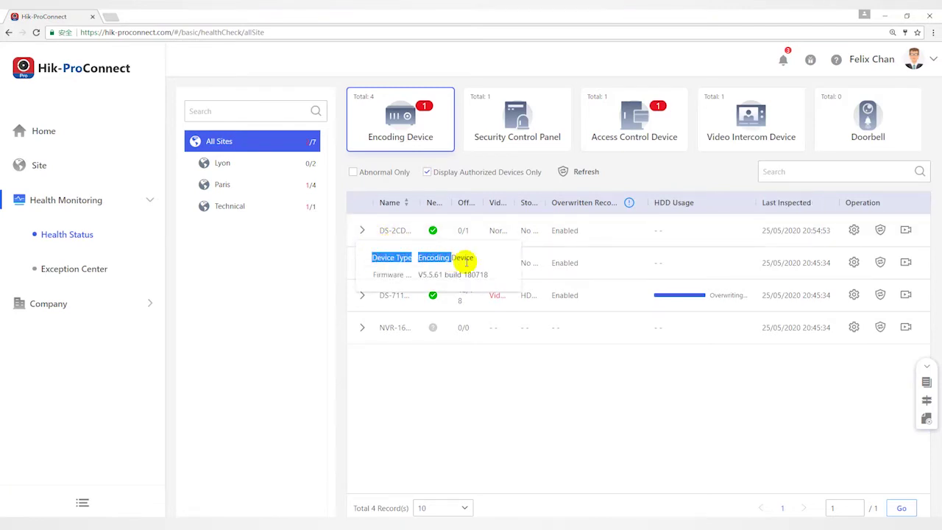
{"action": "left_click_drag", "start_coordinate": [371, 275], "coordinate": [489, 278]}
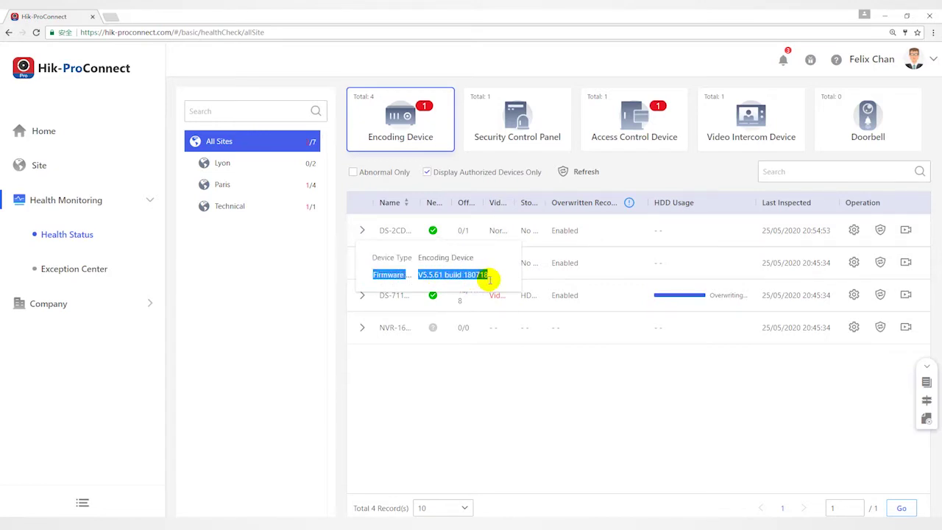
Inspect the first encoding device, preview its camera, and refresh to re-inspect all encoding devices
{"action": "left_click", "coordinate": [880, 230]}
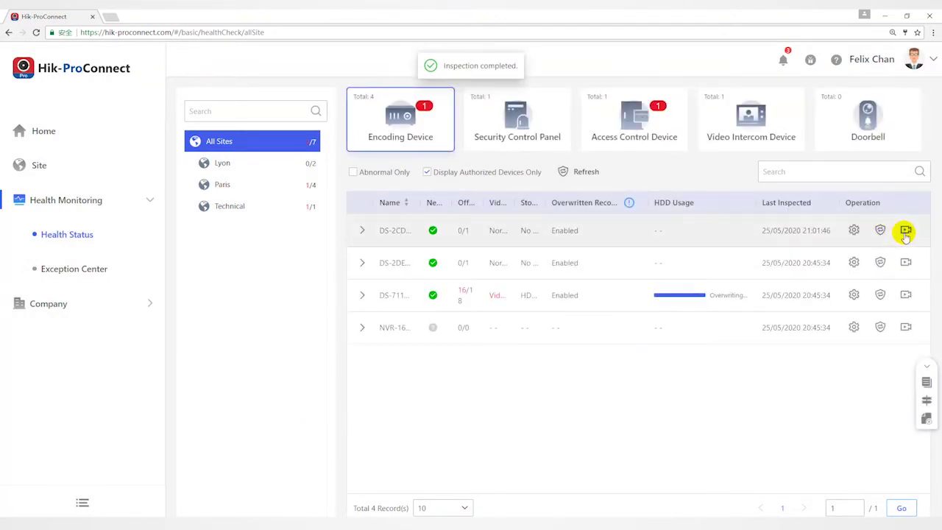
{"action": "left_click", "coordinate": [906, 231]}
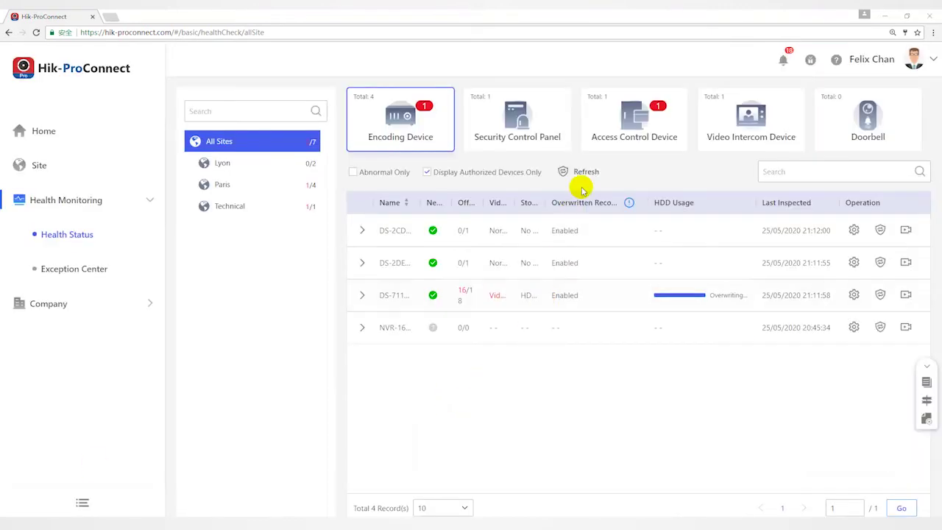
{"action": "left_click", "coordinate": [576, 170]}
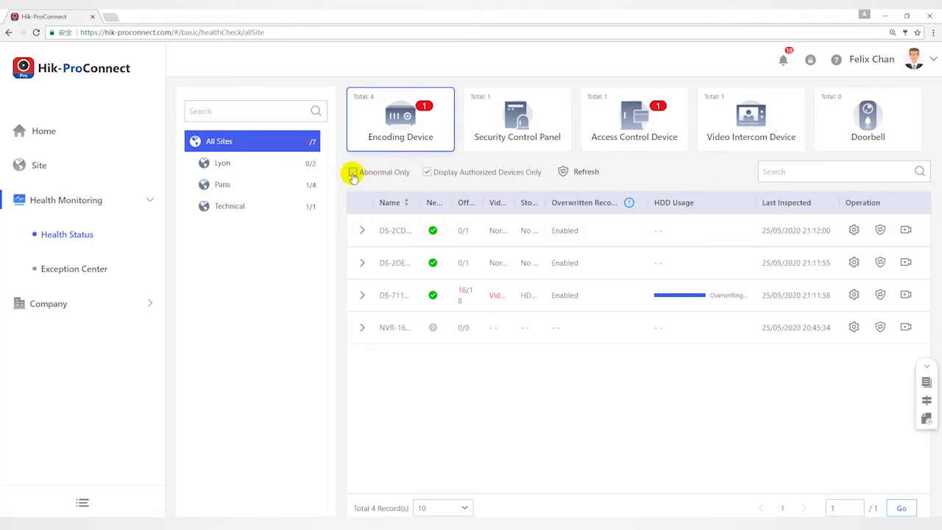
Toggle the Abnormal Only filter on and off, then toggle the authorized-devices-only filter
{"action": "left_click", "coordinate": [353, 174]}
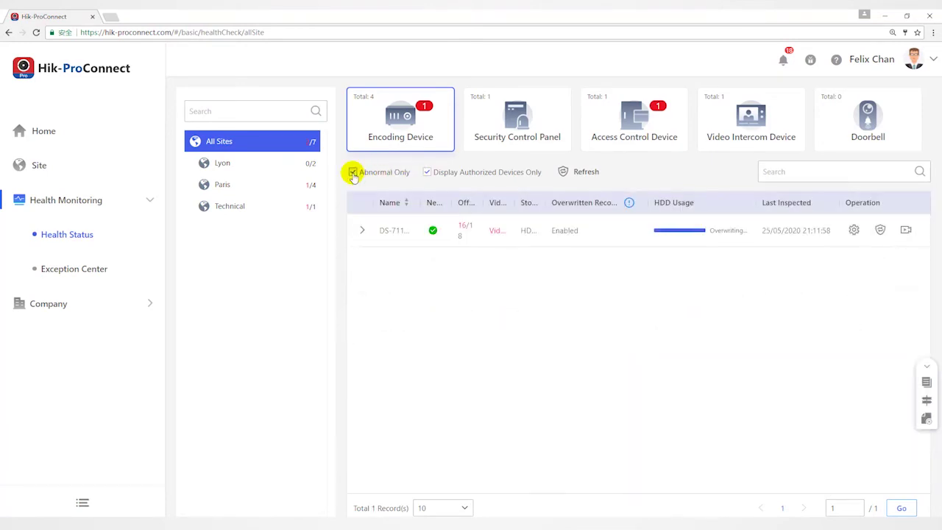
{"action": "left_click", "coordinate": [352, 173]}
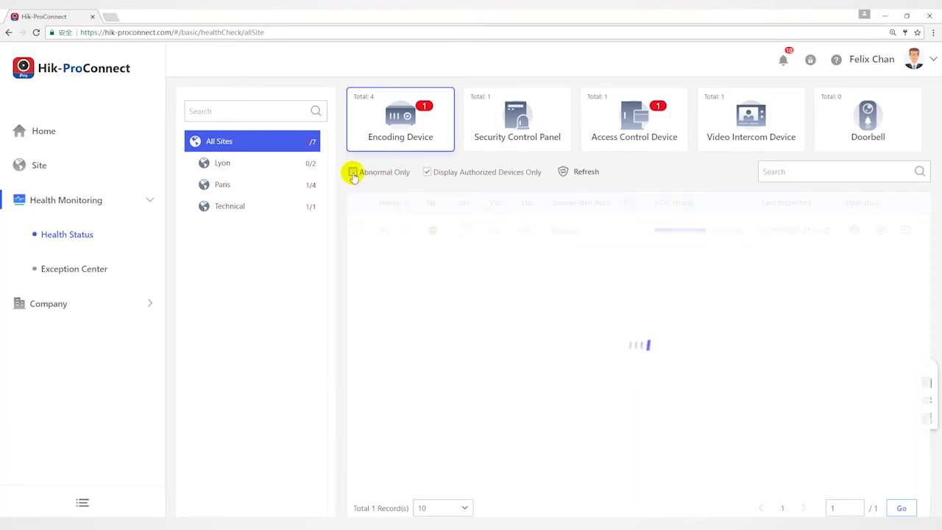
{"action": "left_click", "coordinate": [425, 172]}
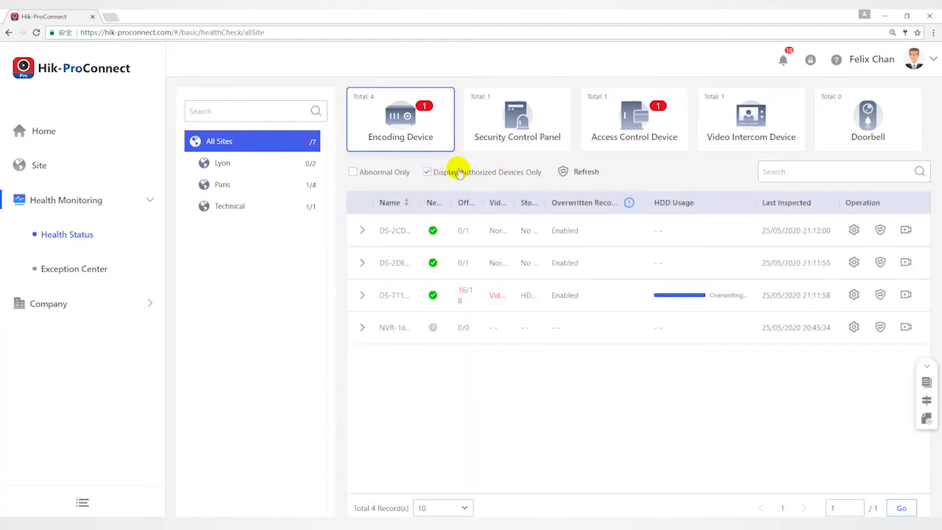
Review health of security control panels, with detailed status, then access control and video intercom devices
{"action": "left_click", "coordinate": [515, 129]}
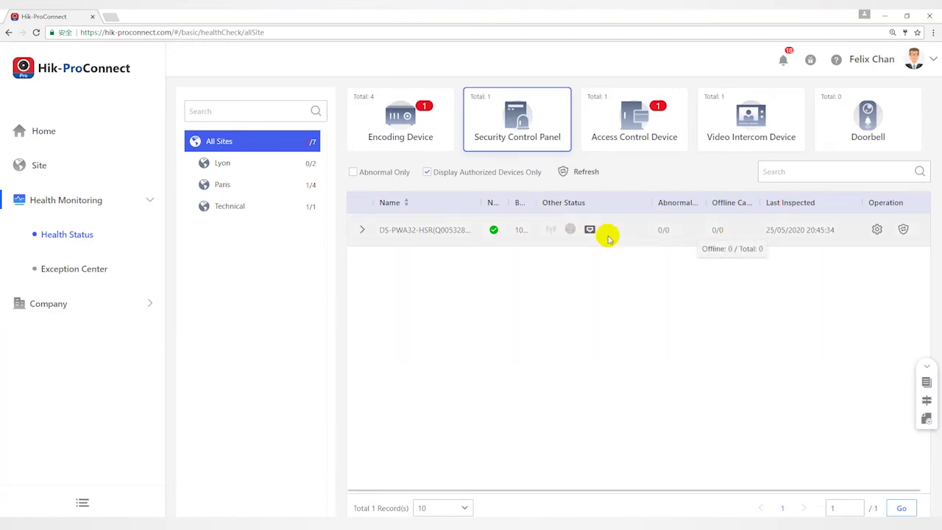
{"action": "mouse_move", "coordinate": [390, 231]}
{"action": "left_click", "coordinate": [361, 229]}
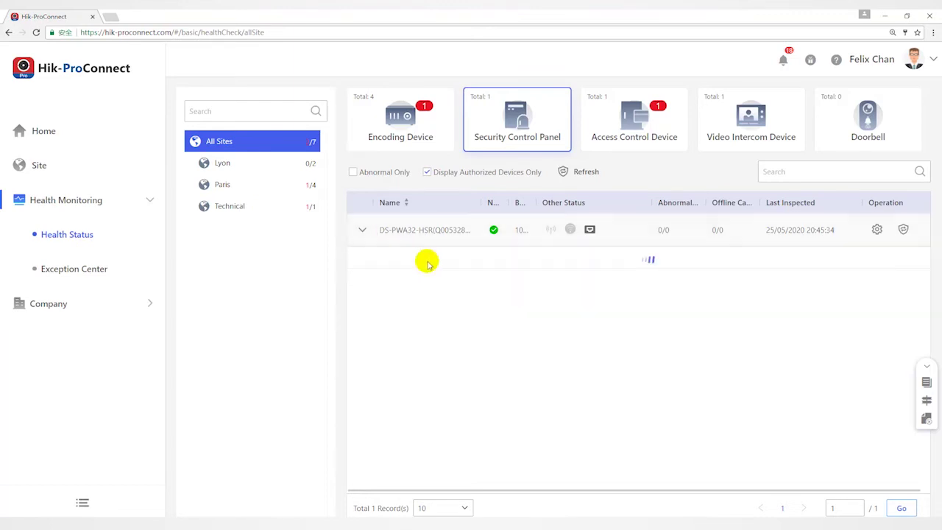
{"action": "left_click", "coordinate": [631, 130]}
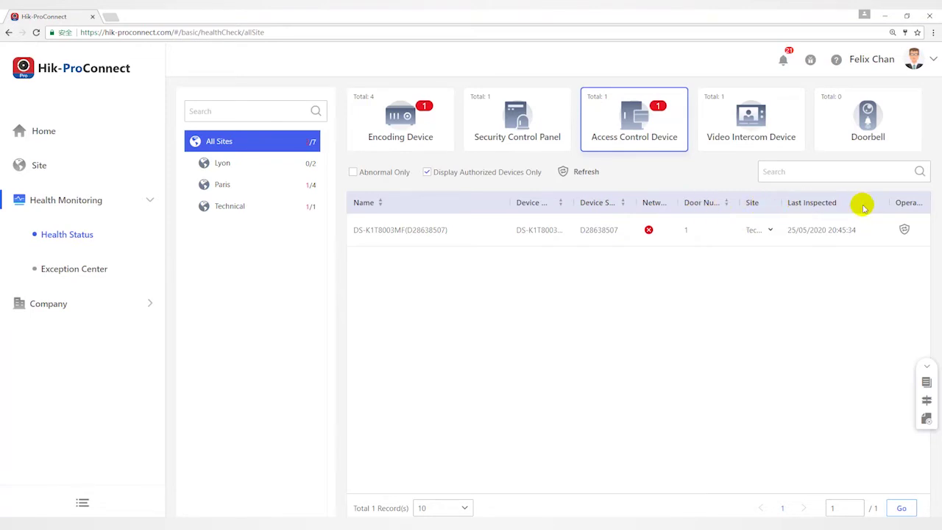
{"action": "left_click", "coordinate": [717, 130]}
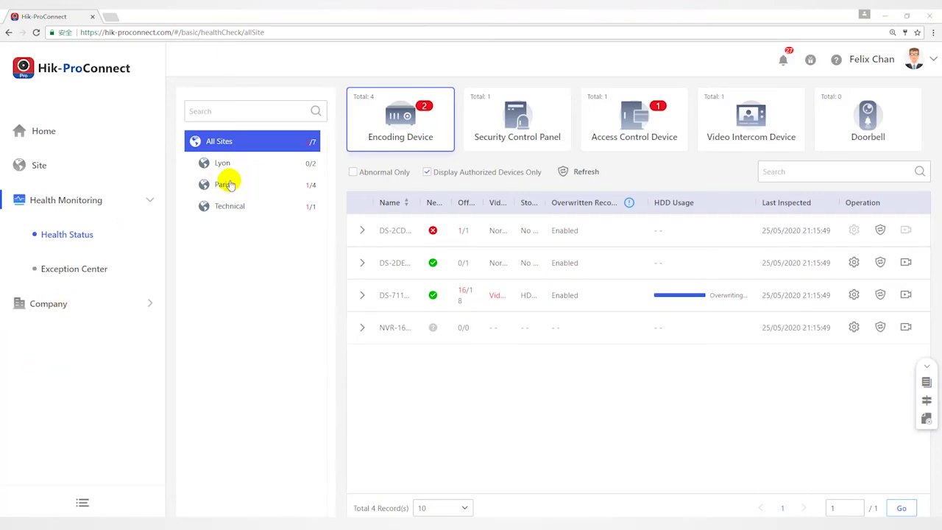
Open Paris site devices, toggle Abnormal Only, and confirm Upgrade Device finds nothing upgradable
{"action": "left_click", "coordinate": [227, 183]}
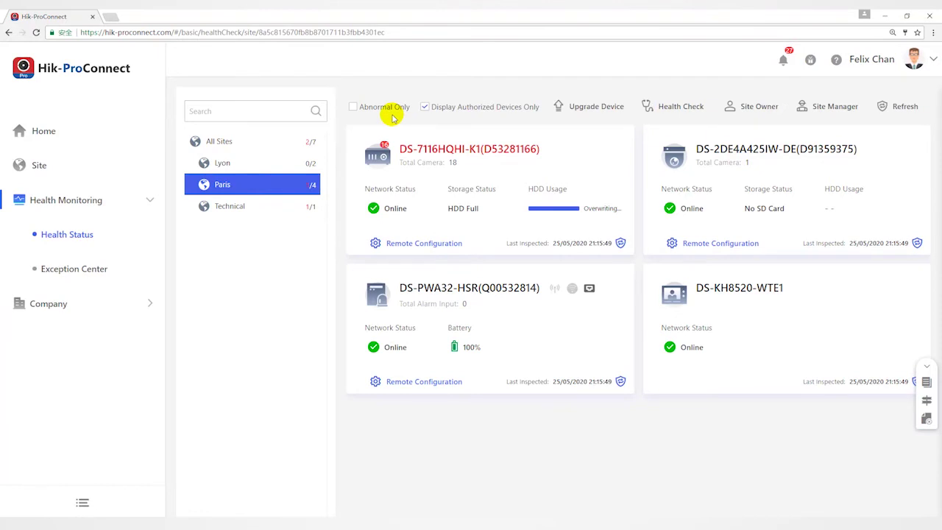
{"action": "left_click", "coordinate": [353, 107]}
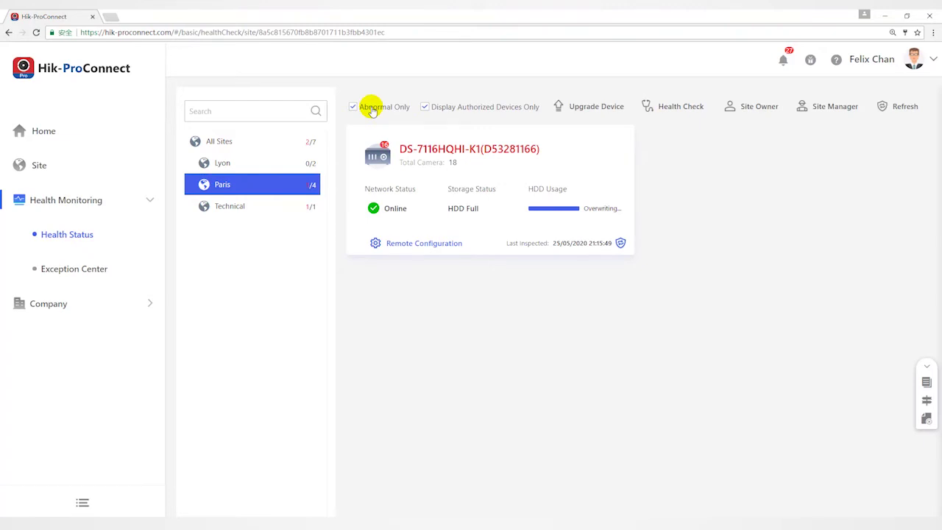
{"action": "left_click", "coordinate": [372, 108]}
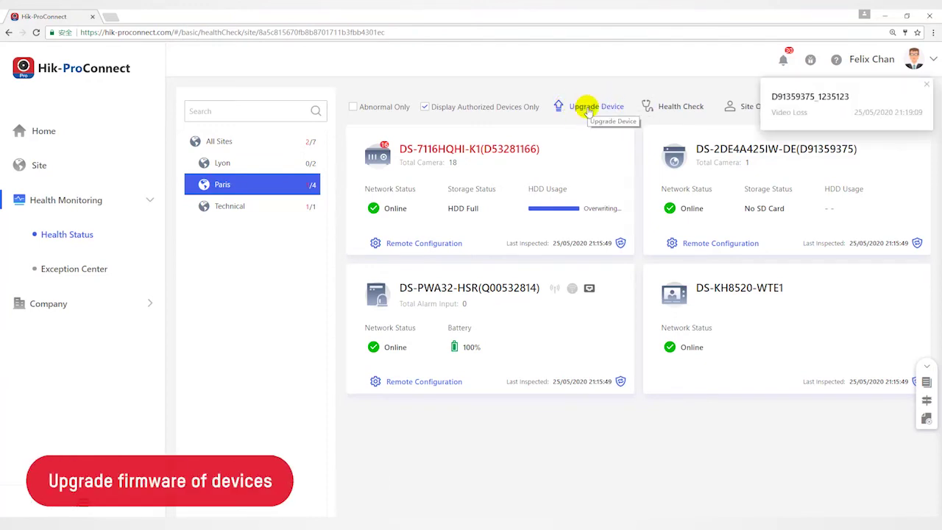
{"action": "left_click", "coordinate": [588, 109]}
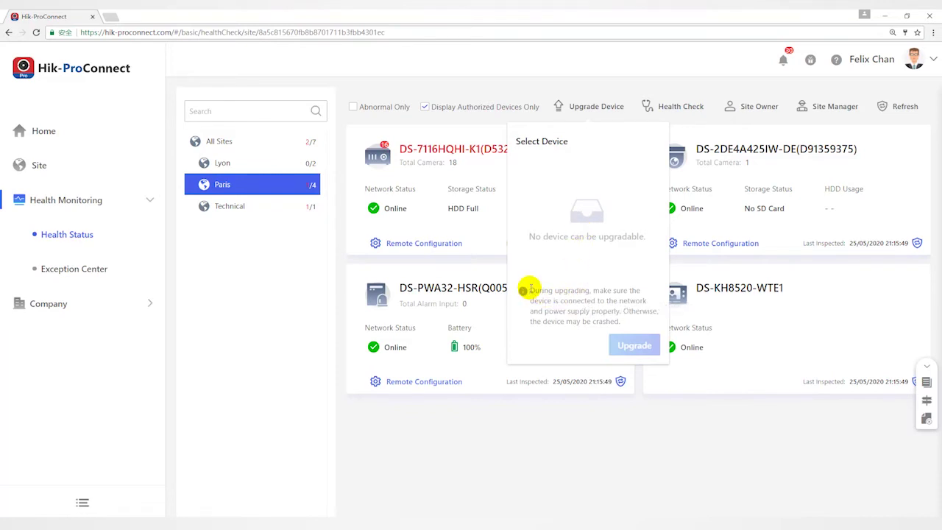
{"action": "left_click_drag", "start_coordinate": [530, 290], "coordinate": [621, 321]}
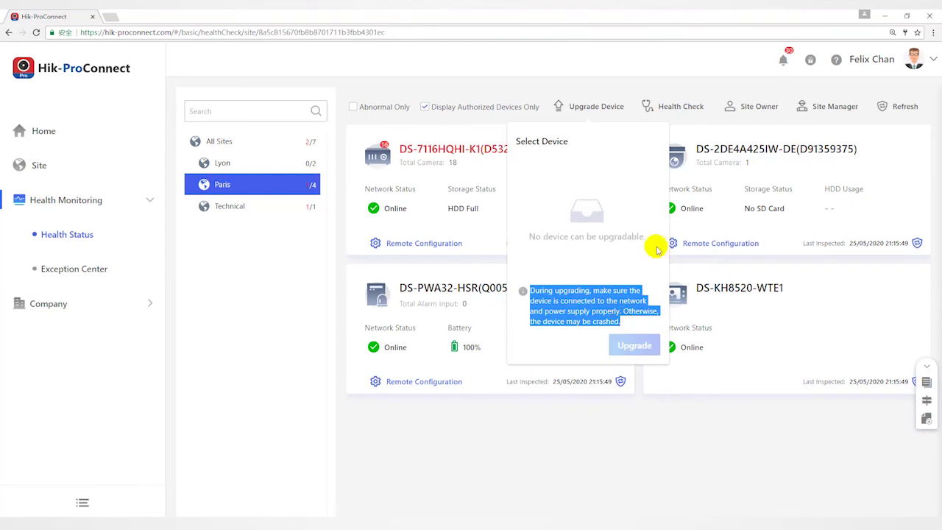
Run Check Now on the Paris site, finding one abnormal device of four, then minimize results
{"action": "left_click", "coordinate": [670, 109]}
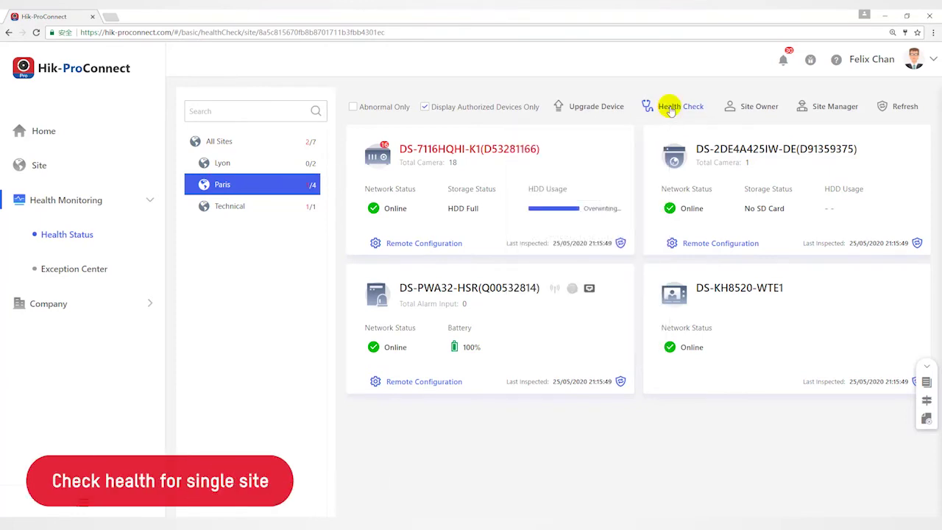
{"action": "left_click", "coordinate": [669, 108]}
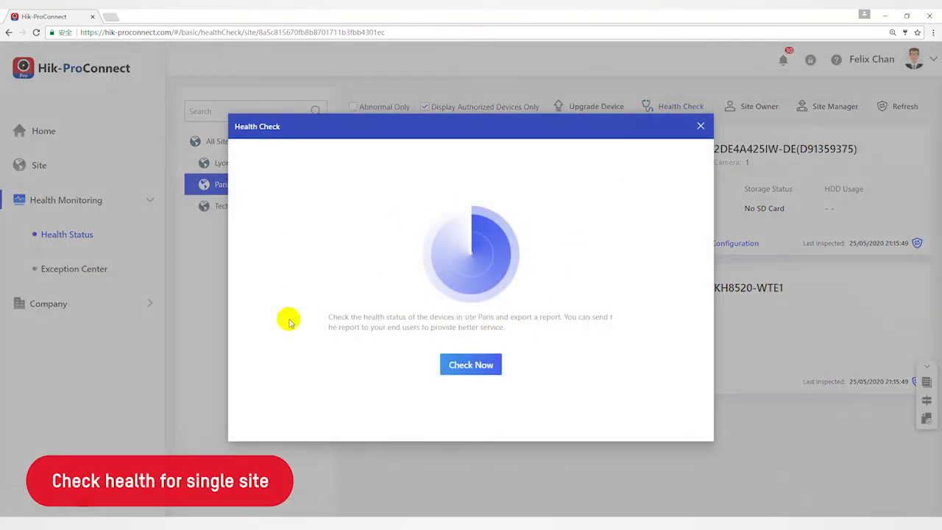
{"action": "left_click", "coordinate": [478, 366]}
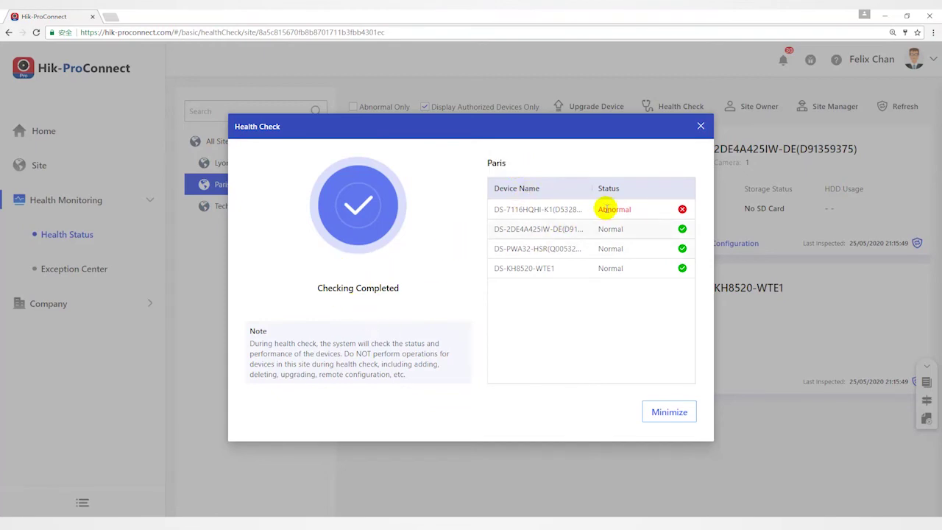
{"action": "left_click", "coordinate": [669, 412]}
{"action": "mouse_move", "coordinate": [740, 105]}
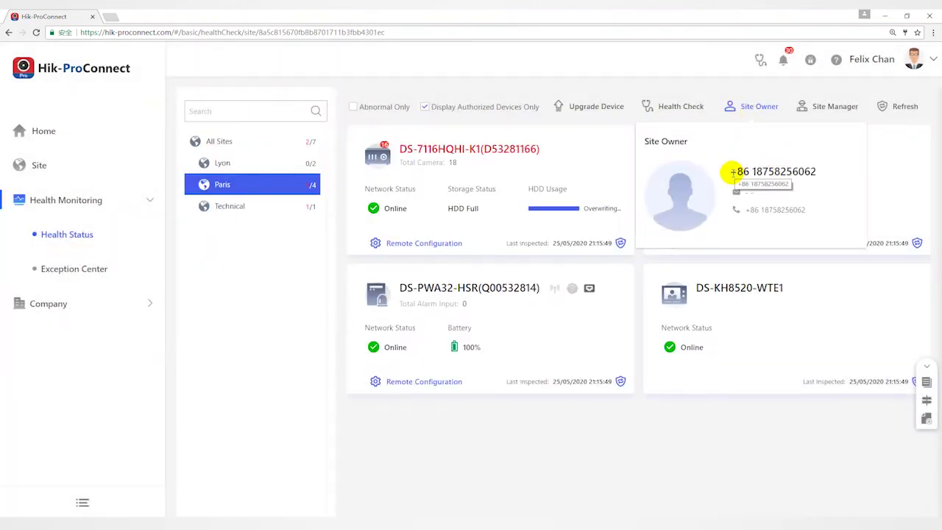
Review the Paris site owner's contact card, then the site manager's name, e-mail and phone card
{"action": "left_click_drag", "start_coordinate": [730, 171], "coordinate": [813, 172]}
{"action": "left_click", "coordinate": [816, 172]}
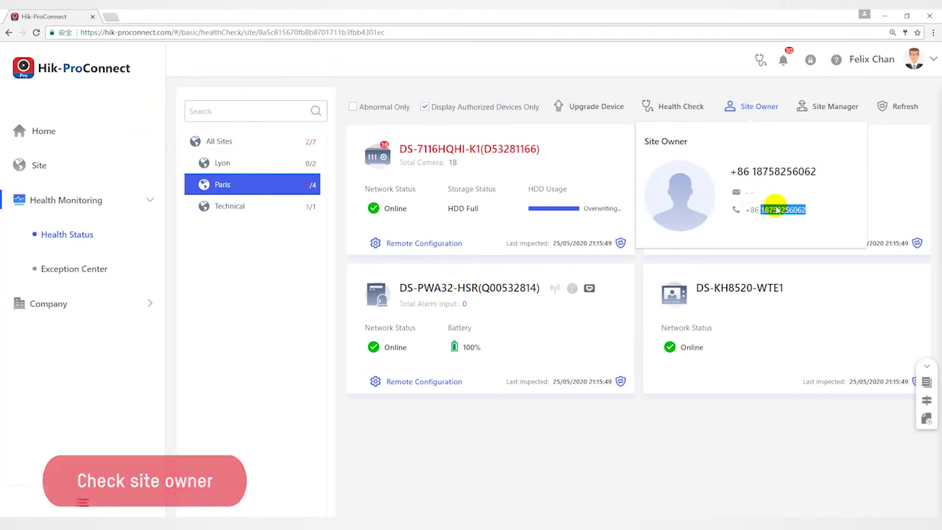
{"action": "left_click", "coordinate": [834, 107]}
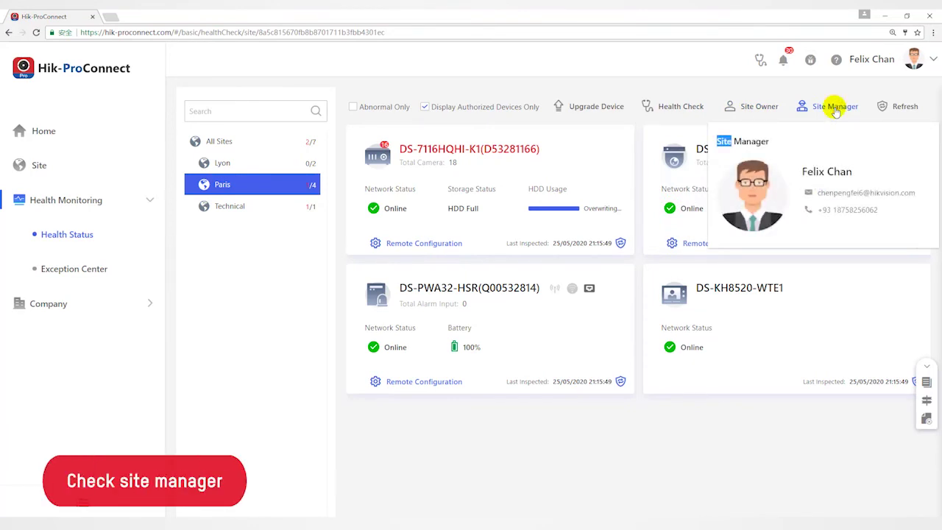
{"action": "triple_click", "coordinate": [743, 141]}
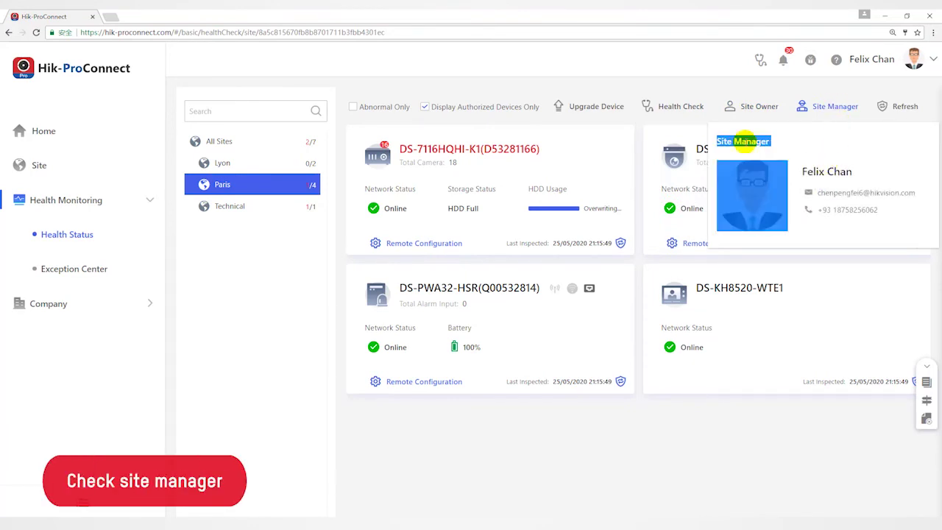
{"action": "left_click", "coordinate": [800, 146]}
{"action": "triple_click", "coordinate": [853, 171]}
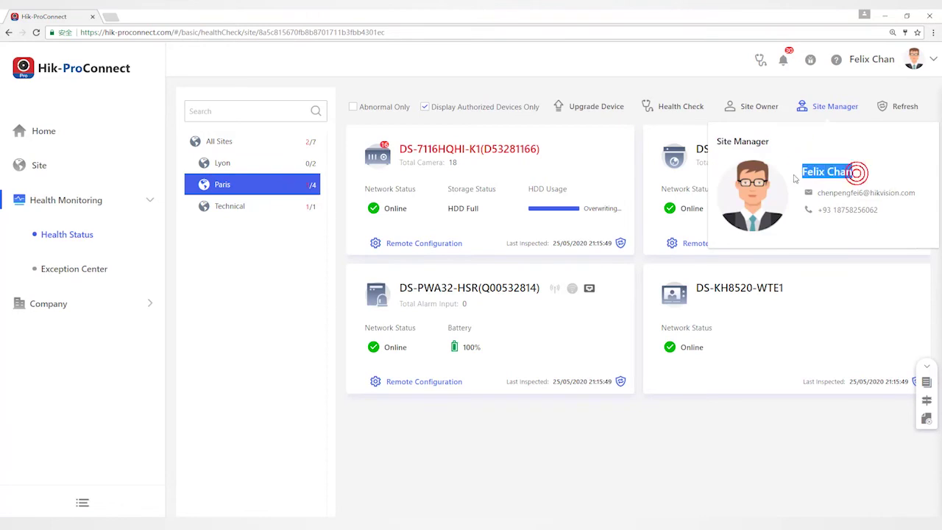
{"action": "left_click", "coordinate": [882, 103]}
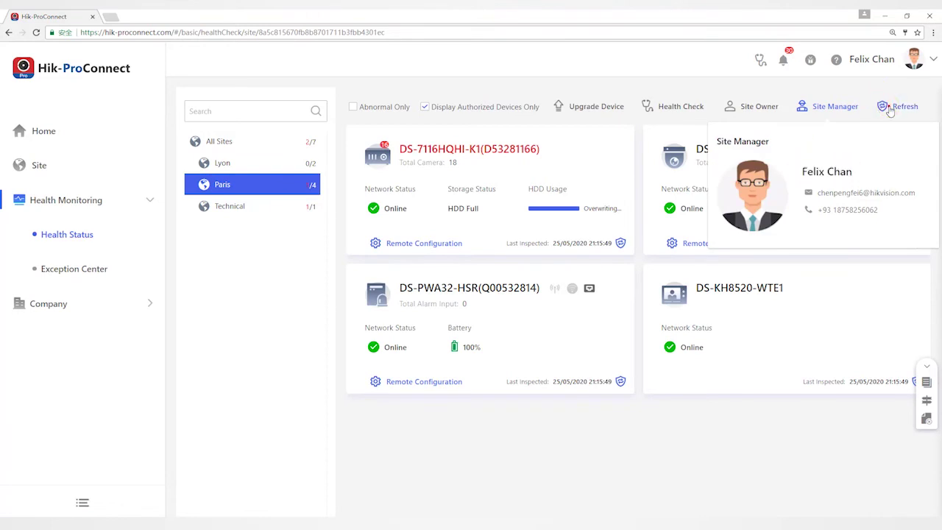
Re-inspect Paris devices, check the DS-7116HQHI-K1 recorder's details, then open the Exception Center
{"action": "left_click", "coordinate": [889, 109]}
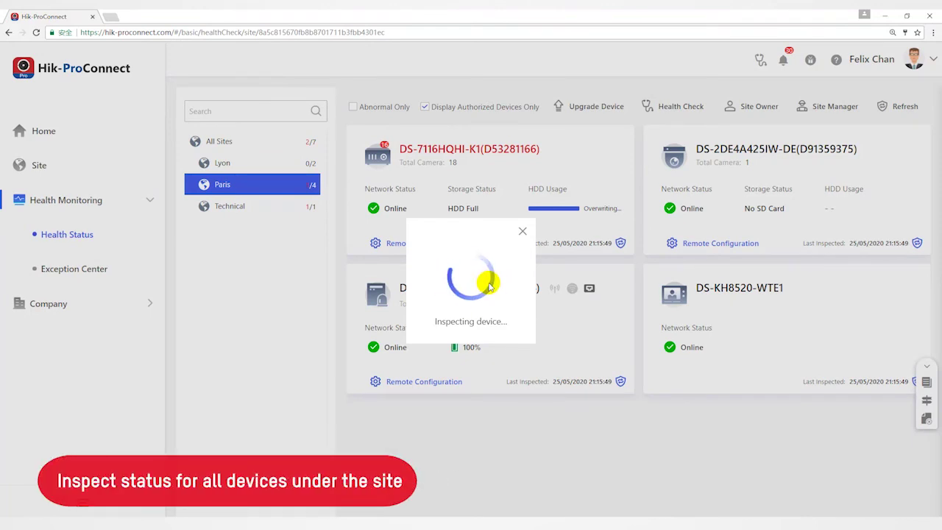
{"action": "left_click", "coordinate": [523, 232]}
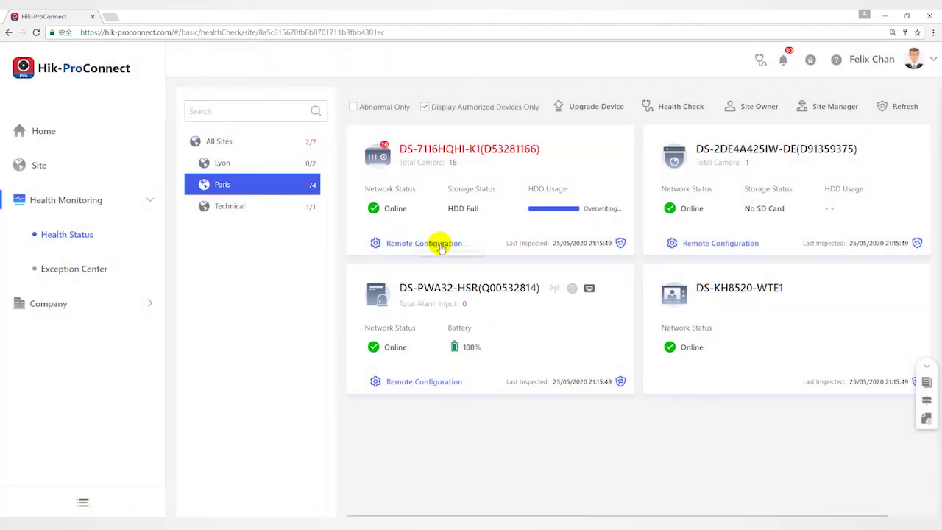
{"action": "left_click", "coordinate": [620, 243]}
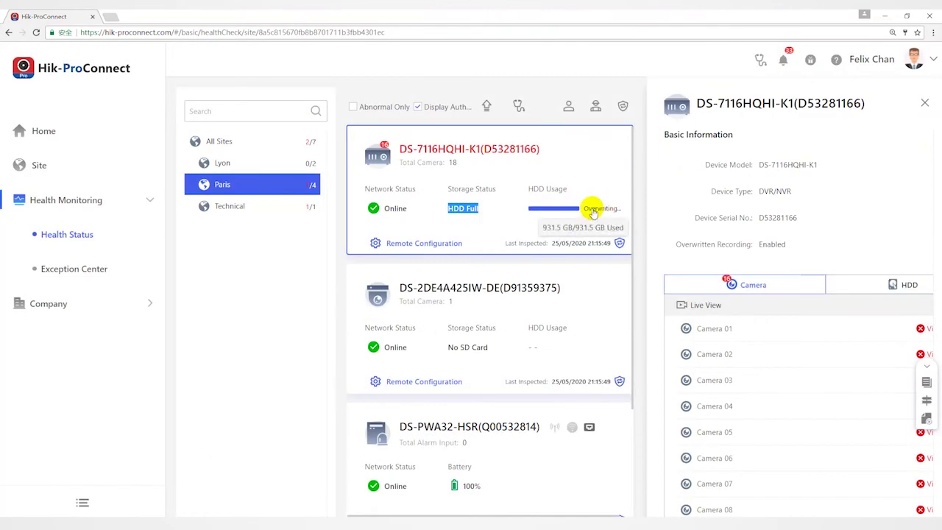
{"action": "left_click", "coordinate": [67, 234]}
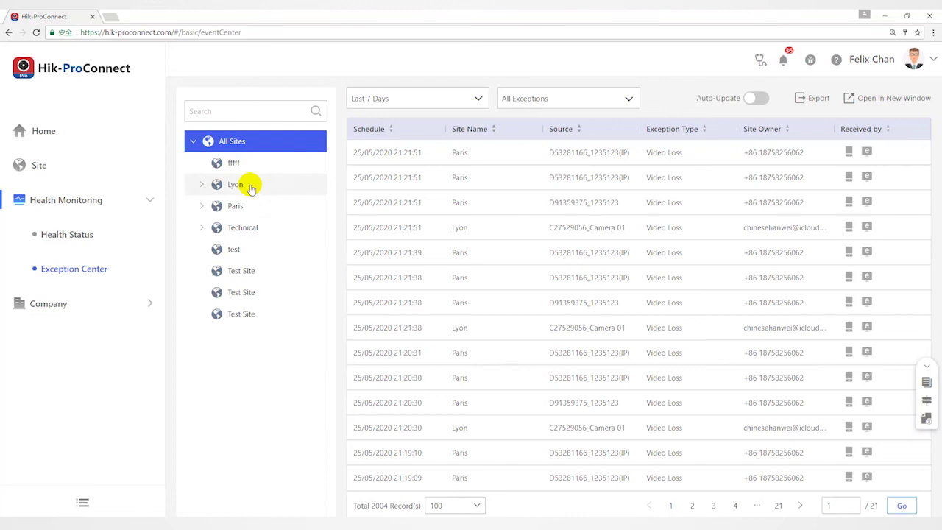
Expand Paris and DS-2DE4A425IW-DE in the site tree, filtering exceptions to channel 1235123
{"action": "left_click", "coordinate": [202, 207]}
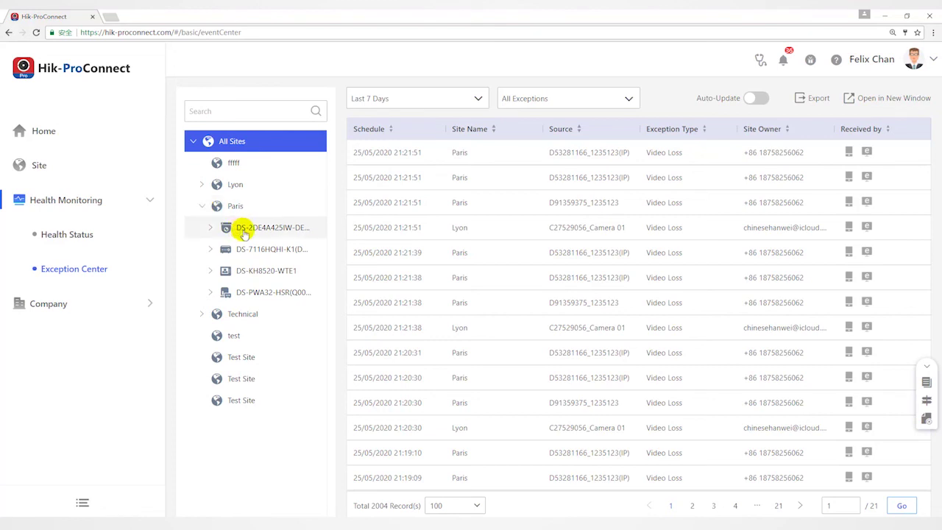
{"action": "left_click", "coordinate": [210, 228]}
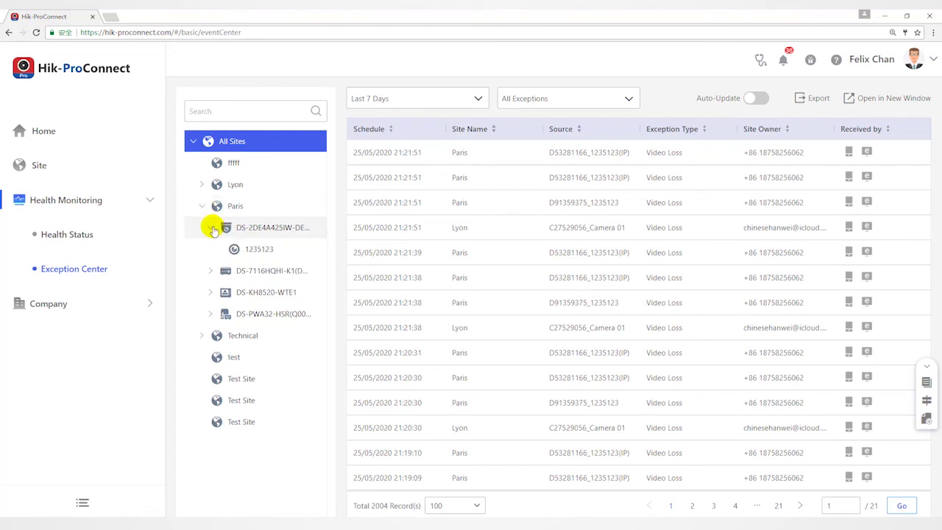
{"action": "left_click", "coordinate": [253, 226]}
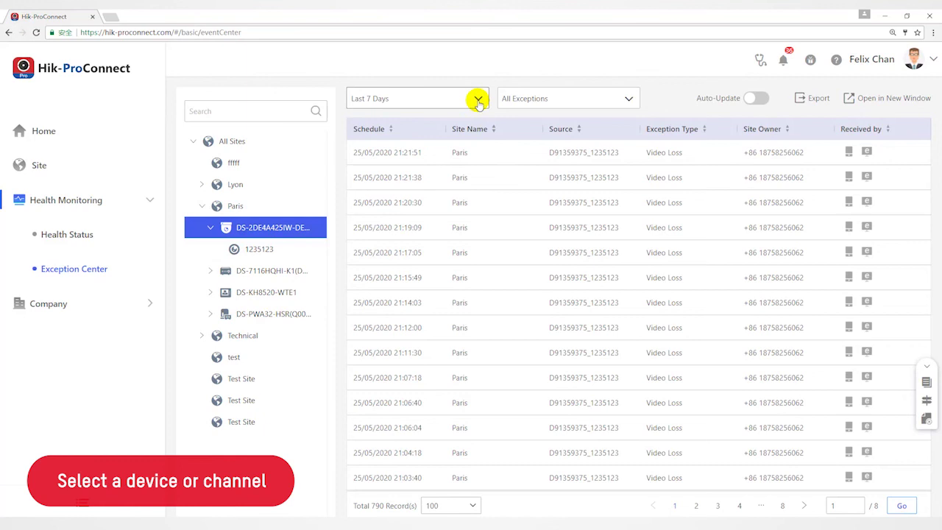
{"action": "left_click", "coordinate": [271, 248]}
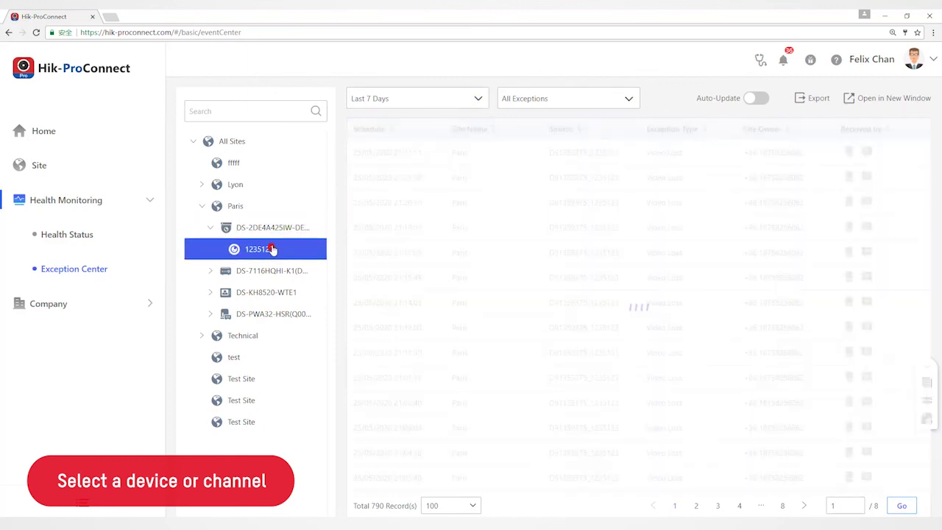
Apply a custom 22/05/2020–23/05/2020 time range and keep all exception types selected
{"action": "left_click", "coordinate": [479, 100]}
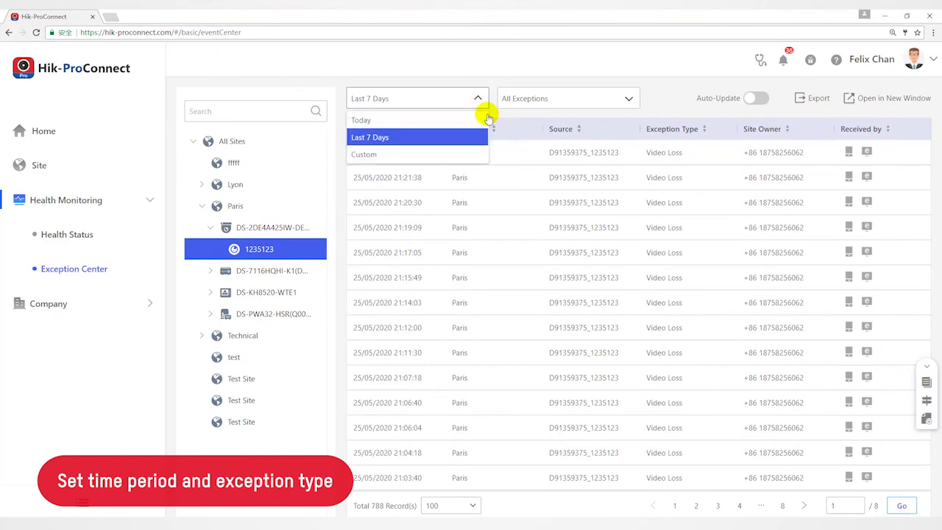
{"action": "left_click", "coordinate": [409, 153]}
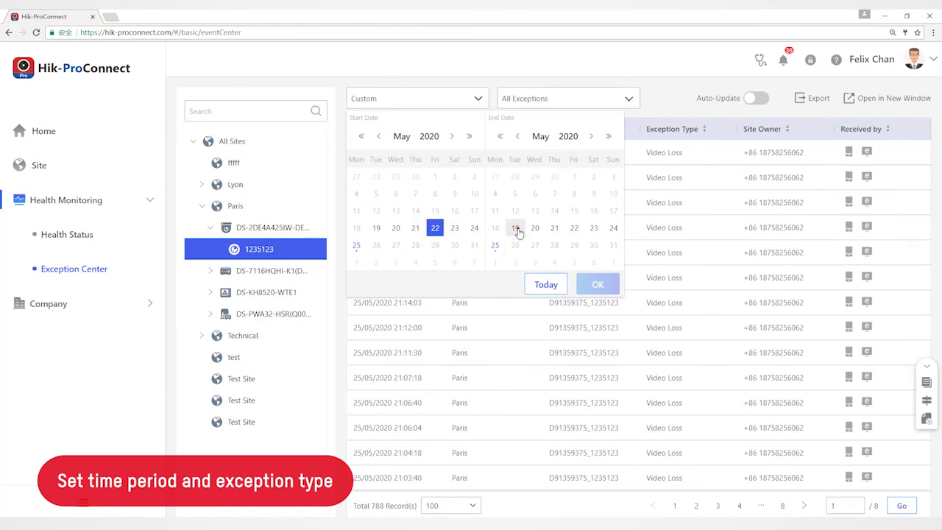
{"action": "left_click", "coordinate": [515, 228]}
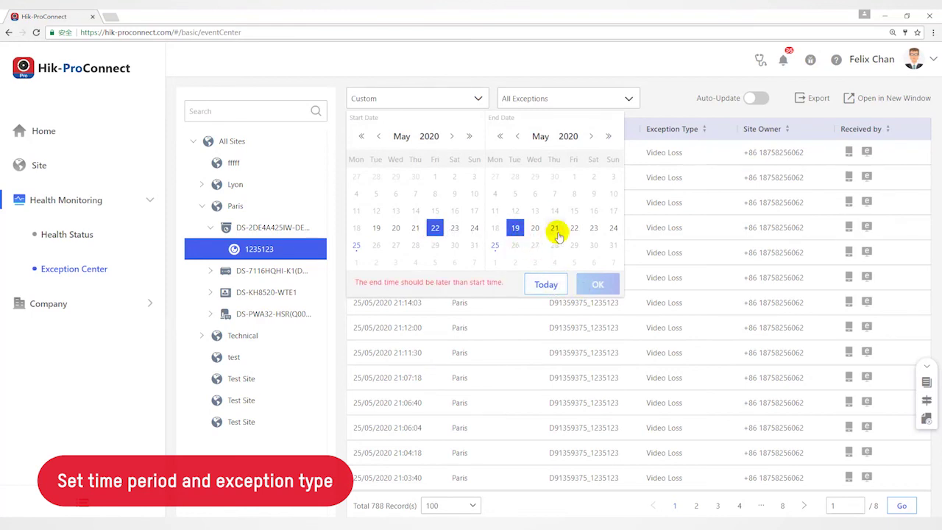
{"action": "left_click", "coordinate": [593, 228]}
{"action": "left_click", "coordinate": [600, 284]}
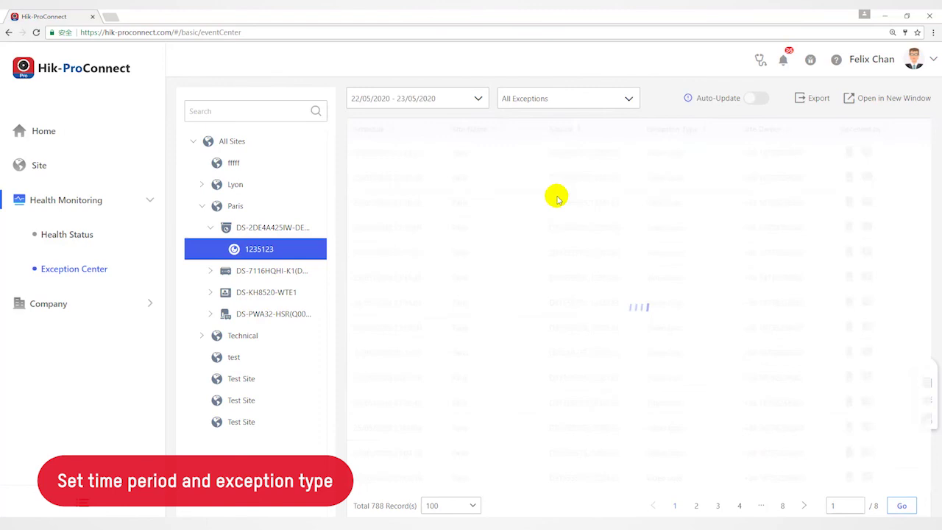
{"action": "left_click", "coordinate": [626, 101]}
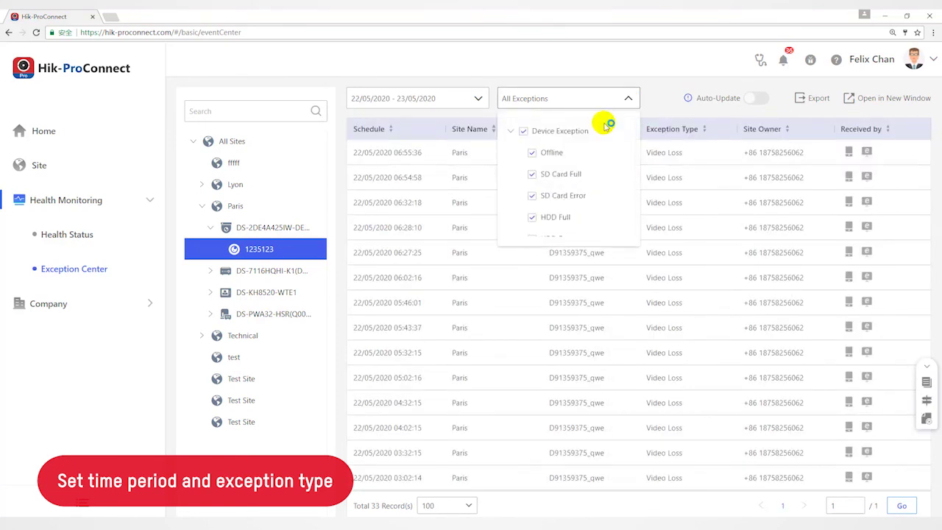
{"action": "left_click", "coordinate": [656, 98]}
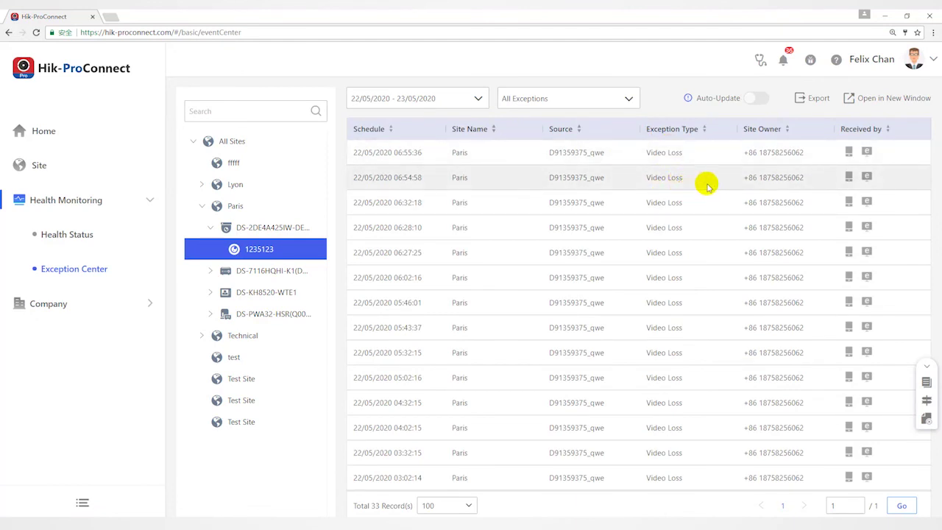
Bring up the Export menu offering Excel, CSV and PDF for the 33 filtered records
{"action": "left_click", "coordinate": [809, 101]}
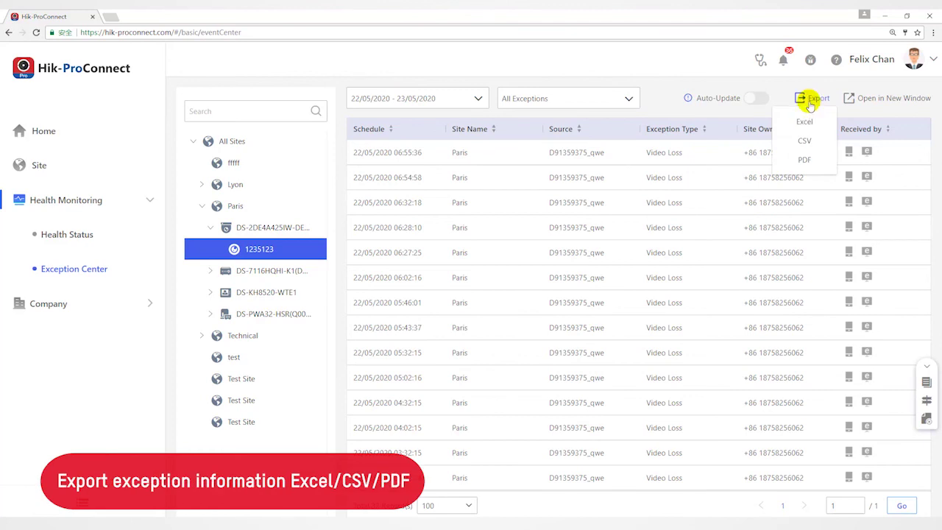